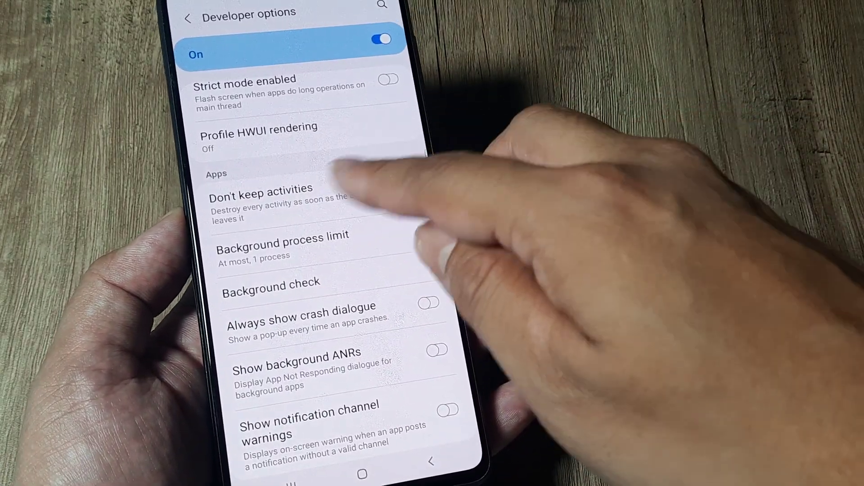
Set Background process limit to 'At most, 1 process' and return to the home screen.
click(406, 184)
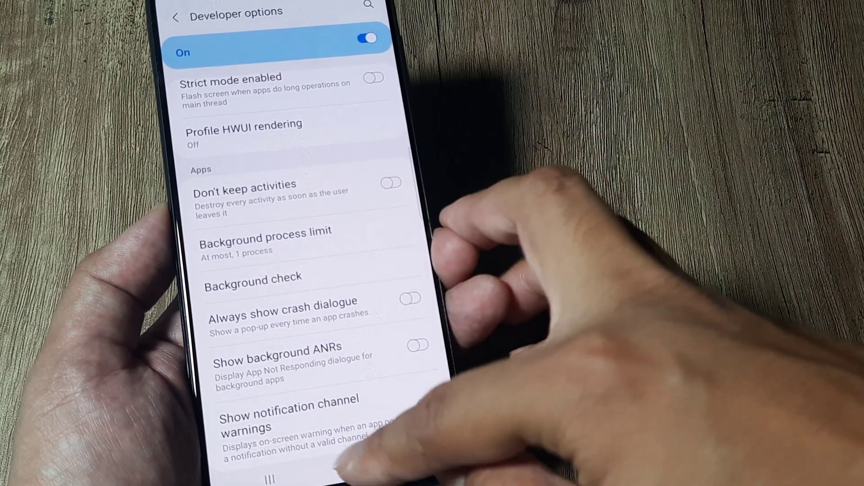
click(343, 470)
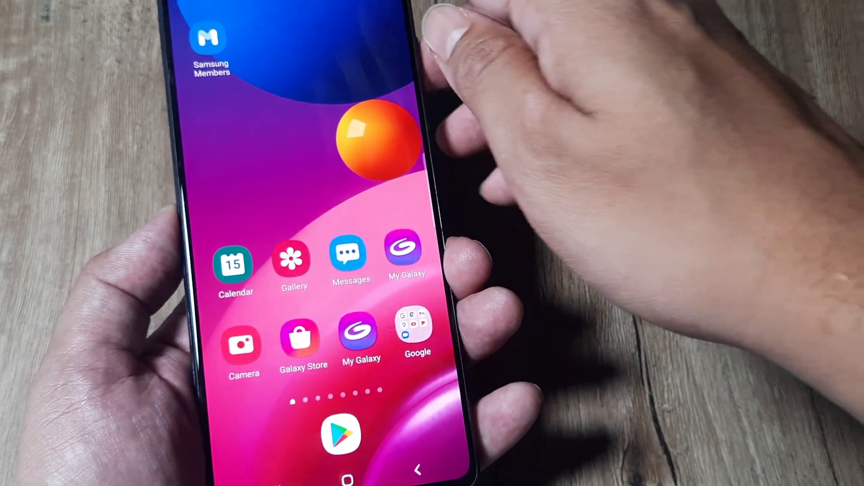
Reach Settings > Apps > Special access from the quick settings panel.
drag(378, 7, 379, 202)
drag(378, 40, 379, 270)
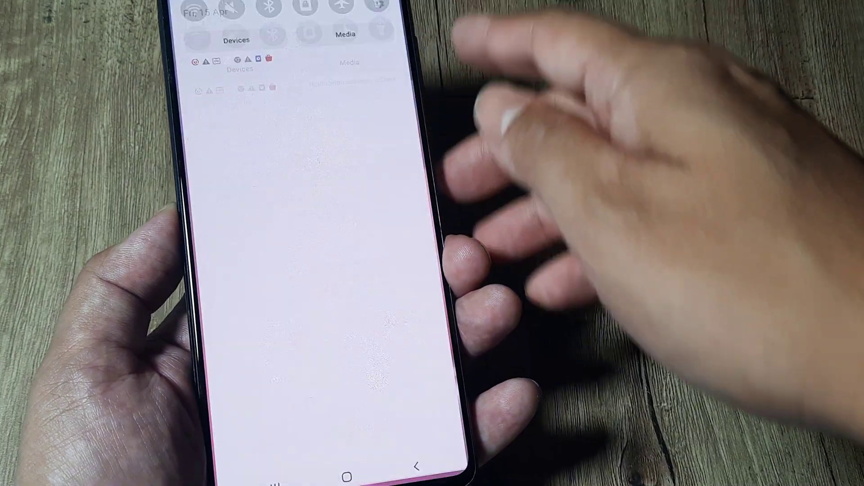
scroll(325, 270, up, 2)
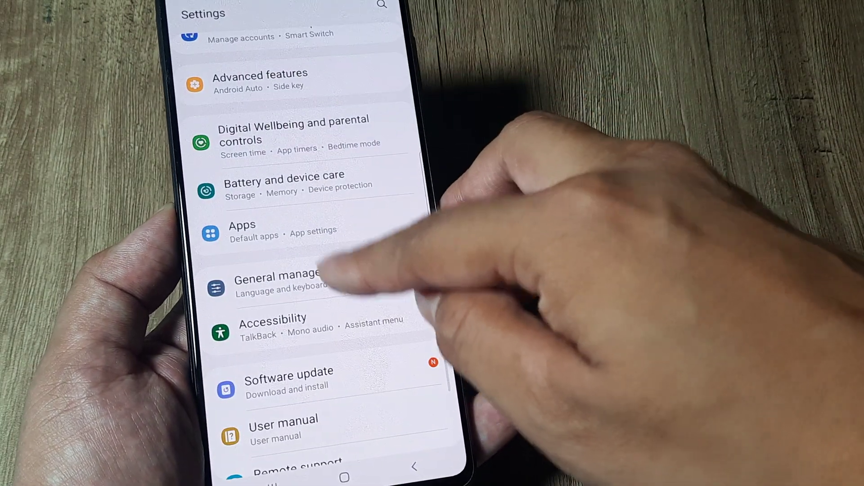
click(270, 229)
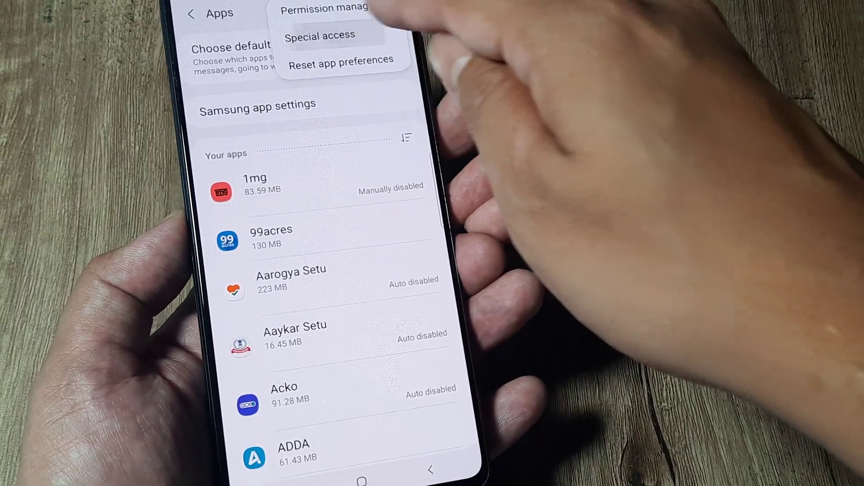
click(314, 37)
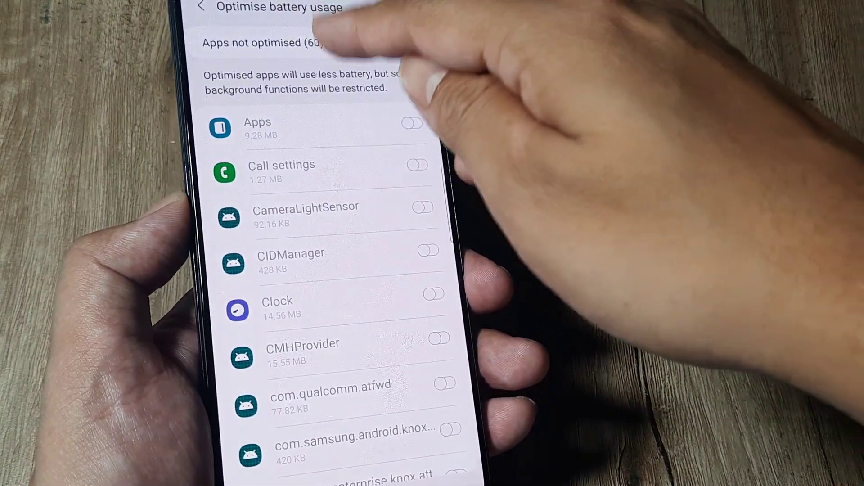
Review Optimise battery usage for all apps, then return to the Special access list.
click(264, 43)
click(212, 74)
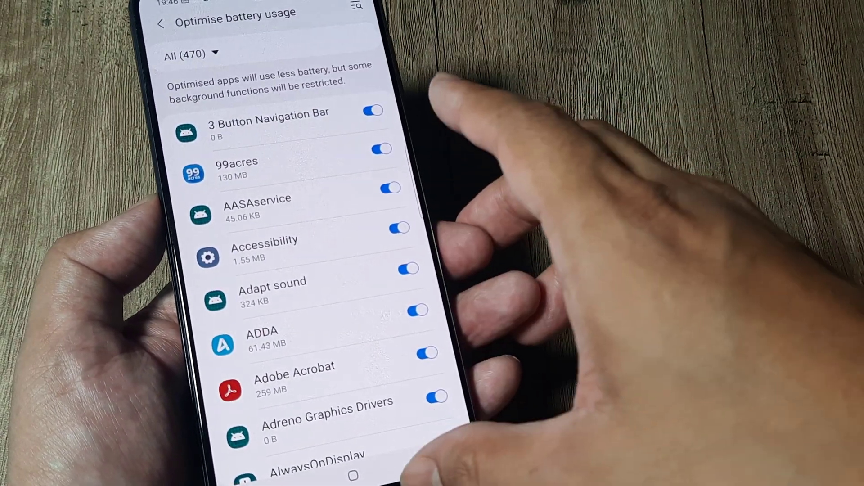
click(424, 467)
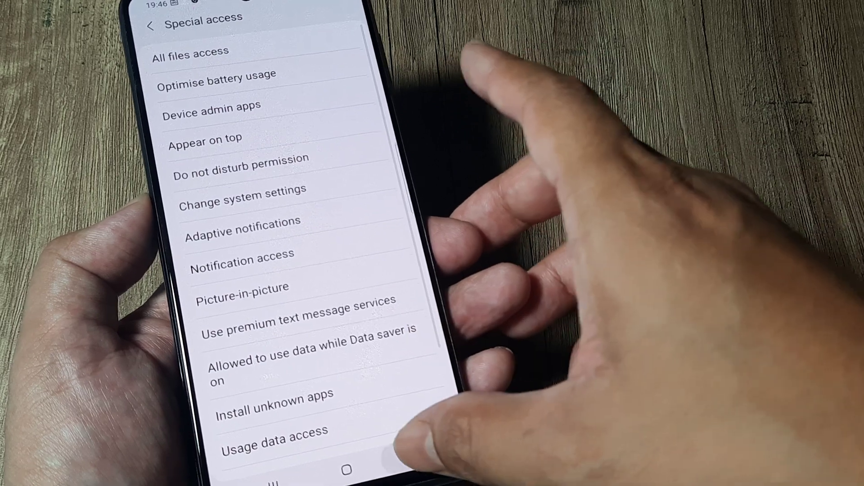
Navigate to Battery and device care > Battery > Background usage limits.
click(418, 454)
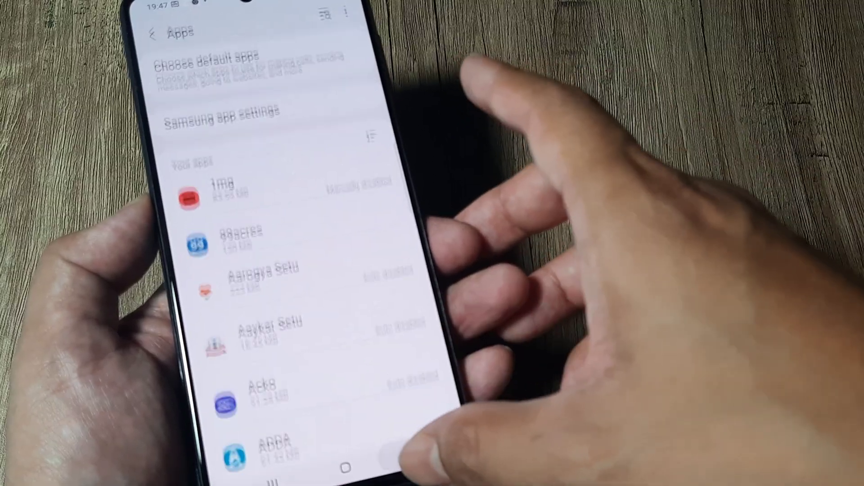
click(418, 452)
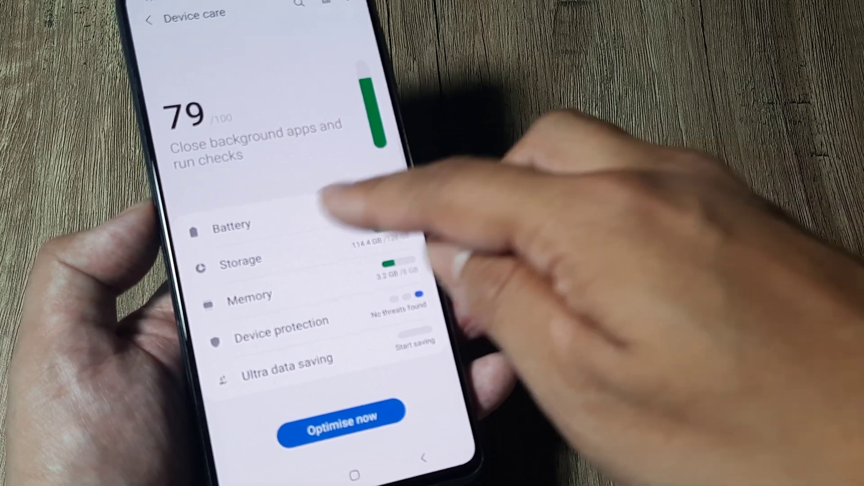
click(227, 225)
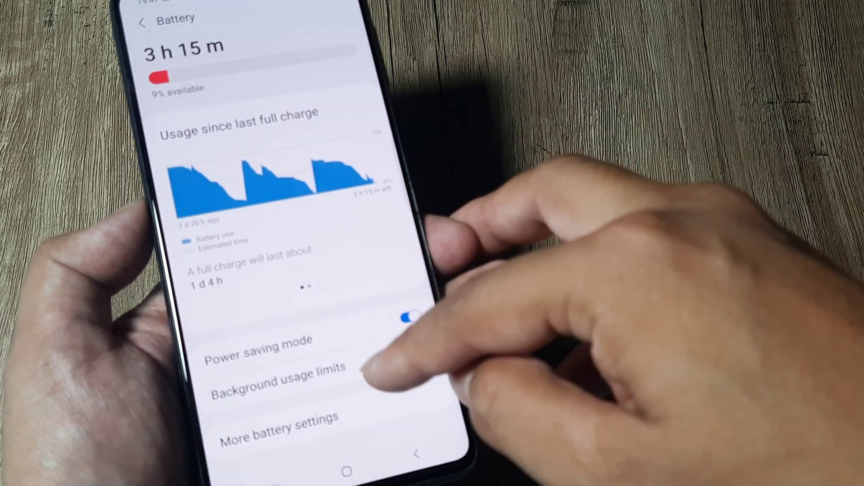
click(278, 380)
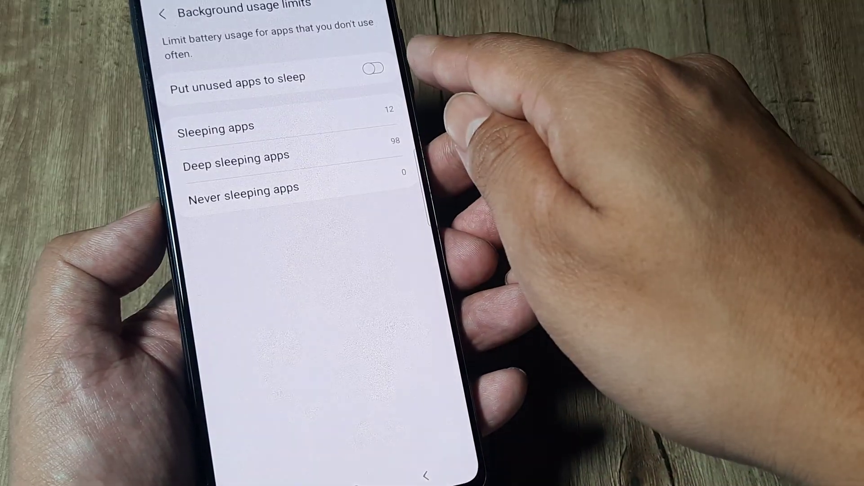
Turn on Put unused apps to sleep and view the Deep sleeping apps list.
click(373, 68)
click(237, 158)
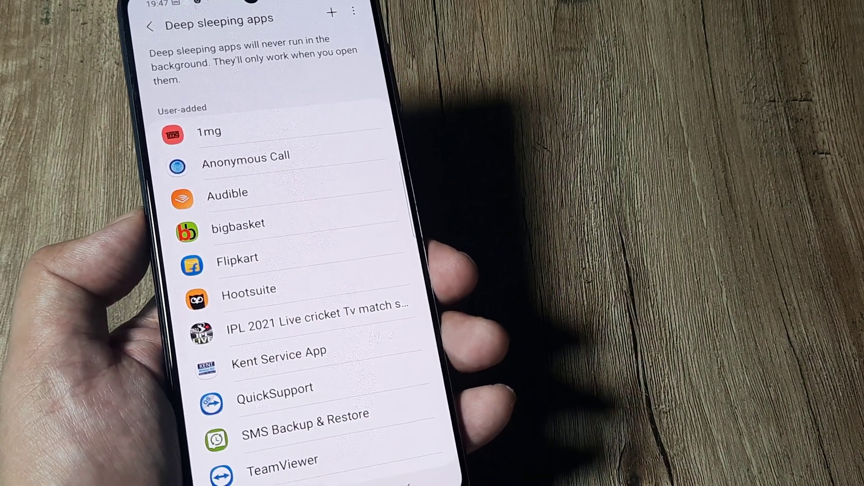
scroll(290, 284, down, 1)
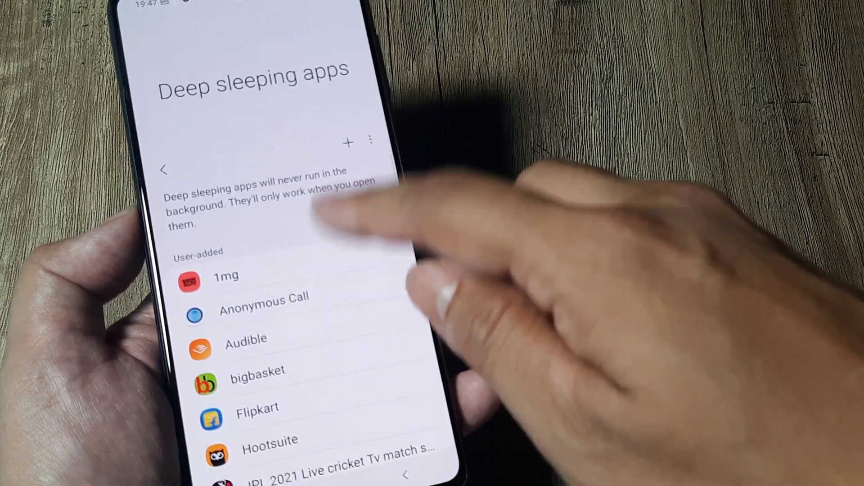
scroll(318, 135, down, 3)
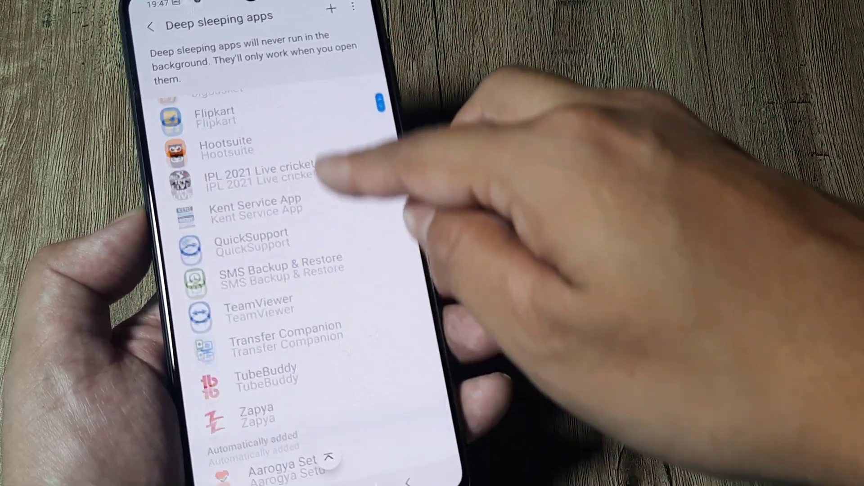
scroll(318, 175, up, 1)
scroll(318, 155, down, 1)
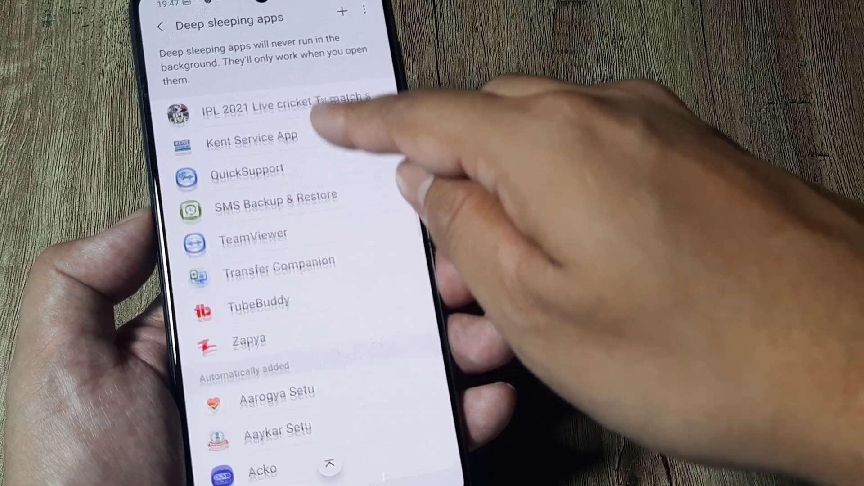
scroll(338, 169, down, 1)
scroll(324, 256, up, 1)
scroll(318, 270, up, 3)
Add AR Emoji, AR Emoji Stickers and Baby Memes Animados to Deep sleeping apps, reaching 101.
click(336, 8)
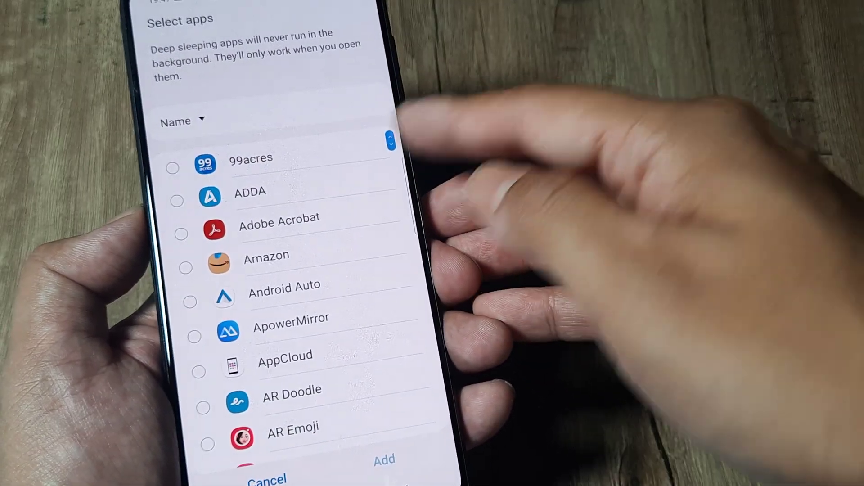
scroll(324, 236, down, 3)
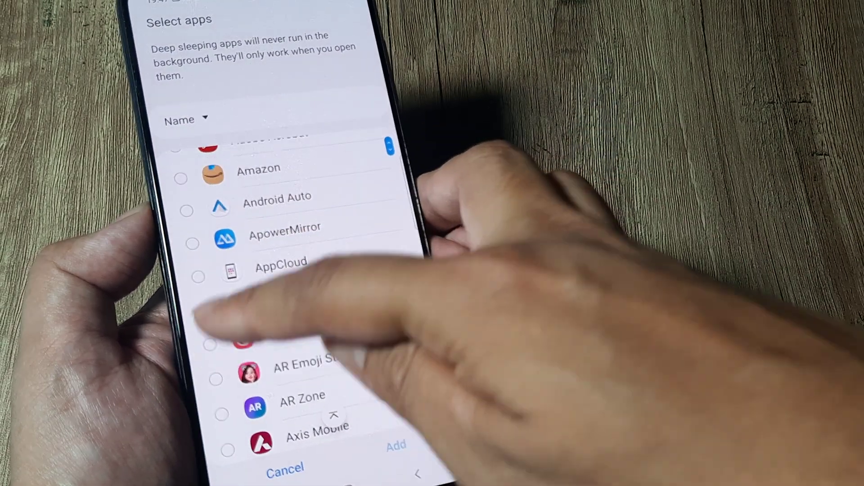
click(211, 343)
click(216, 376)
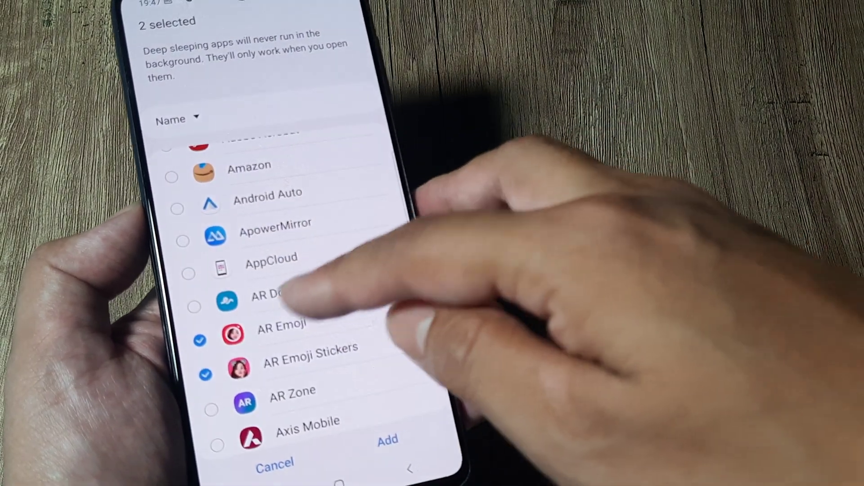
scroll(318, 270, down, 3)
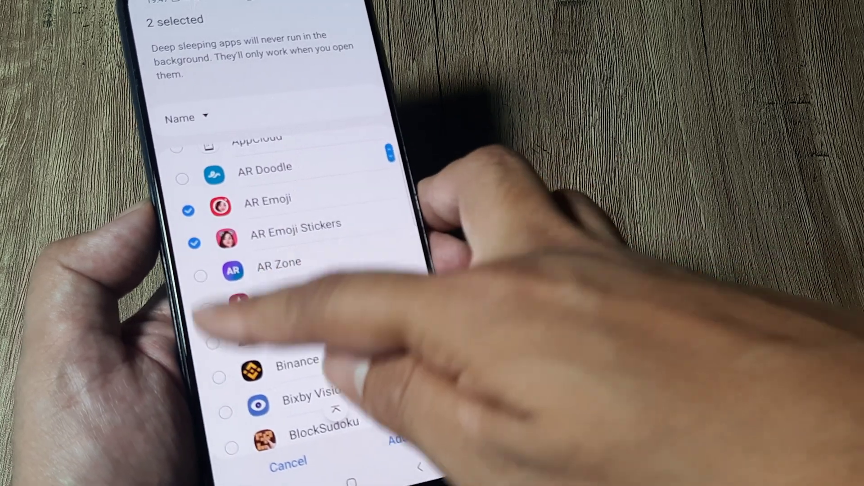
click(211, 341)
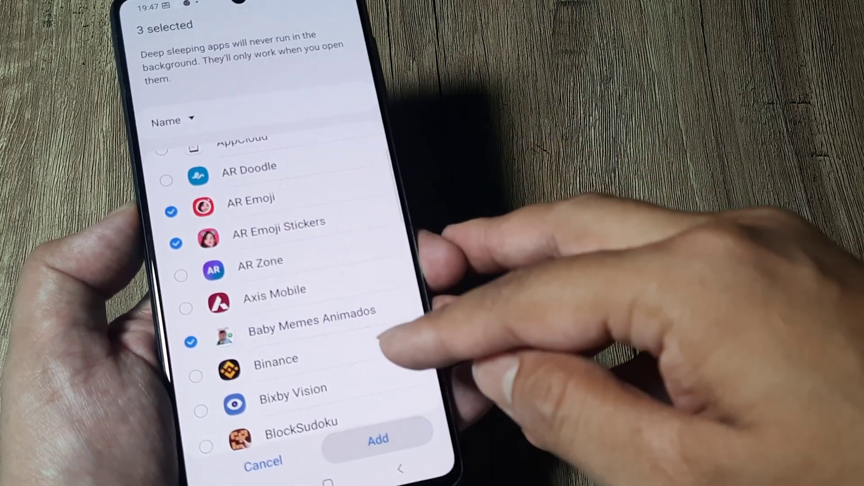
click(397, 439)
scroll(344, 284, up, 3)
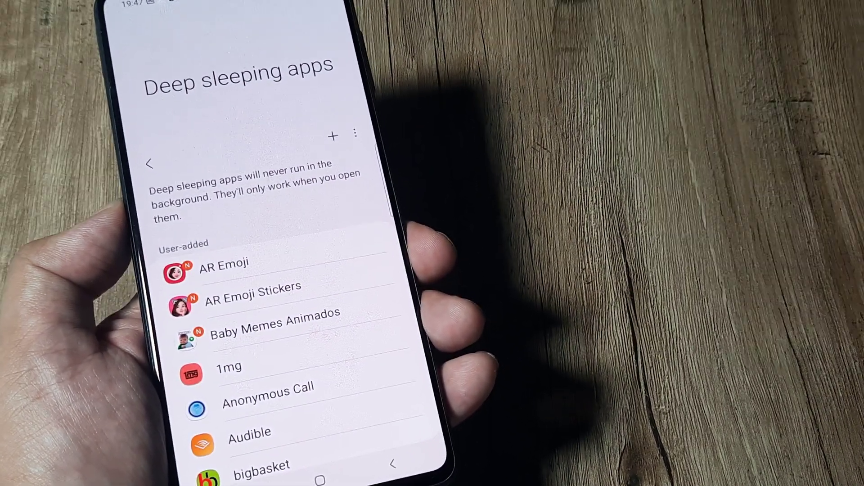
click(395, 466)
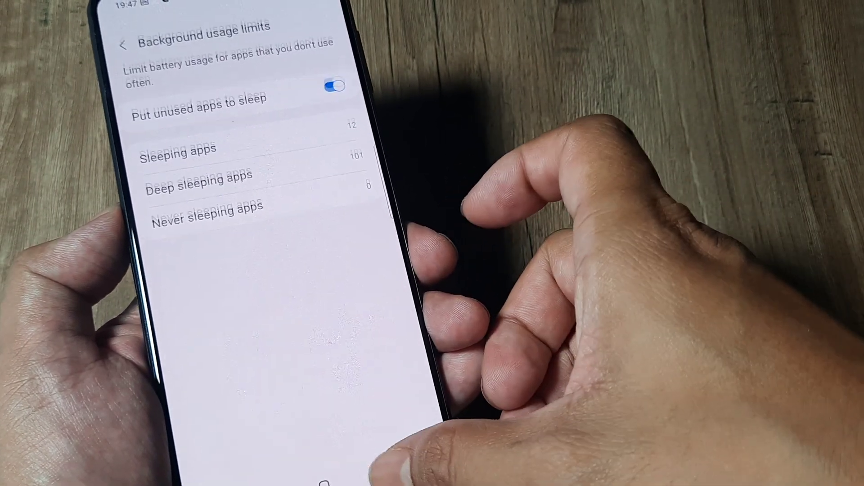
Reopen Background usage limits and verify the Deep sleeping apps list shows 101 apps.
click(395, 470)
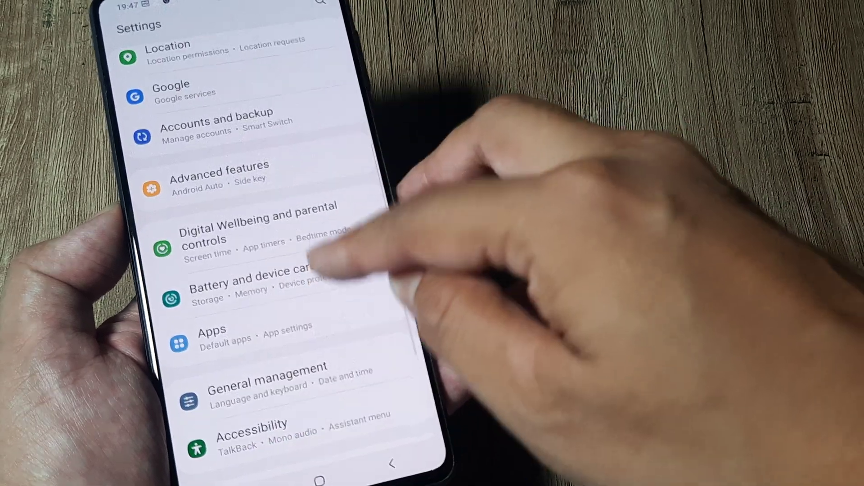
click(284, 284)
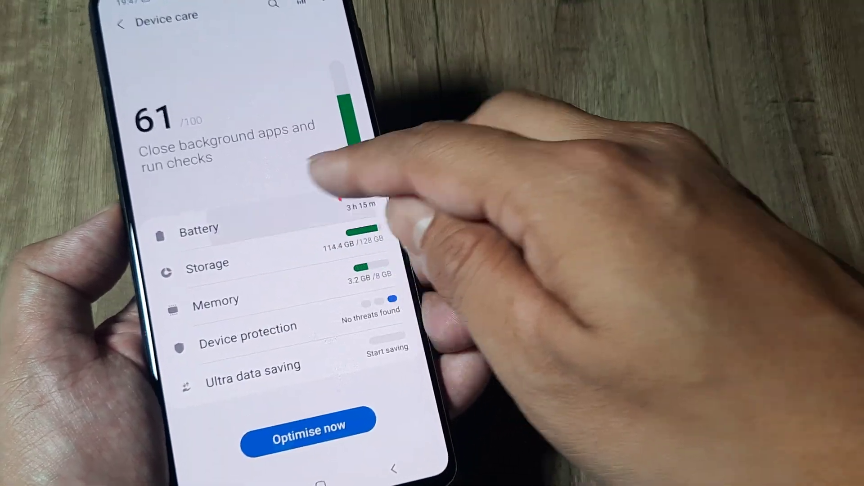
click(324, 223)
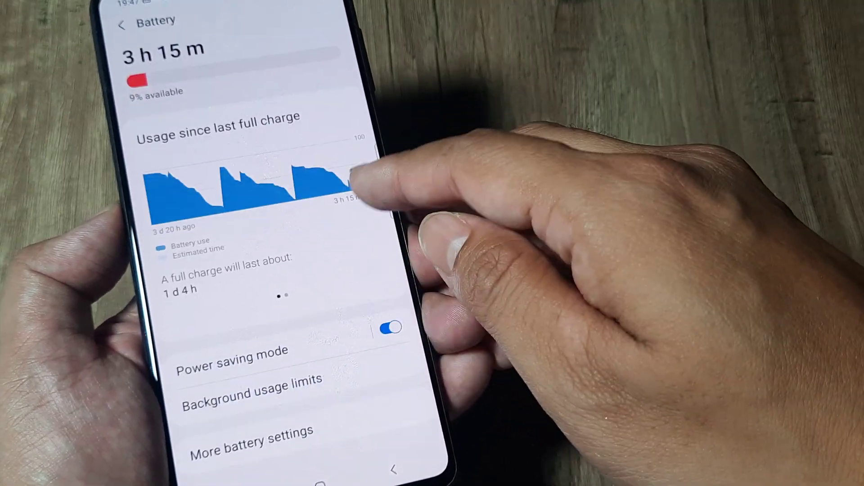
click(311, 379)
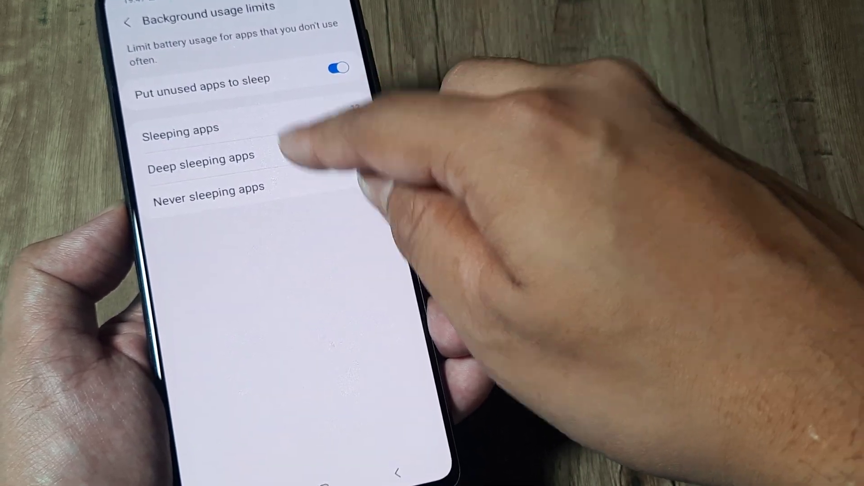
click(203, 162)
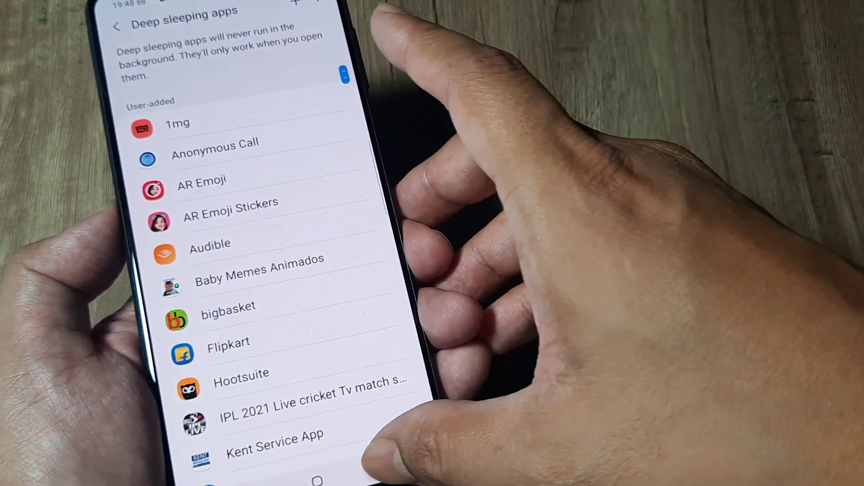
click(391, 469)
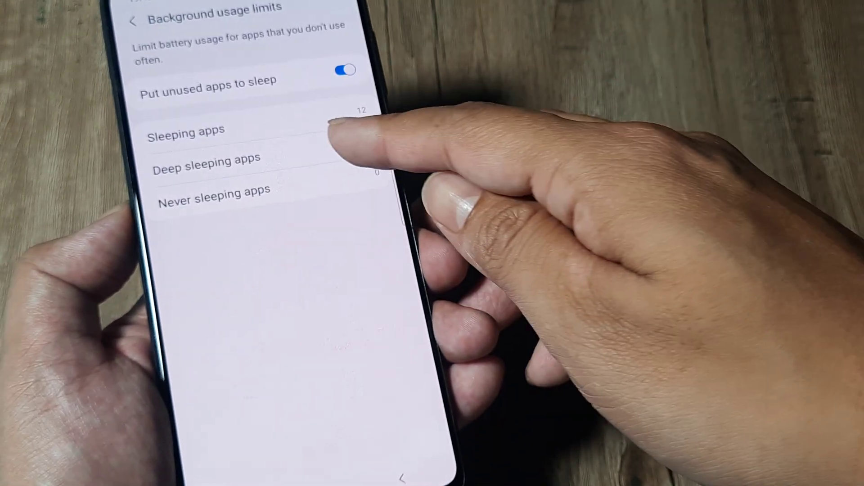
click(204, 160)
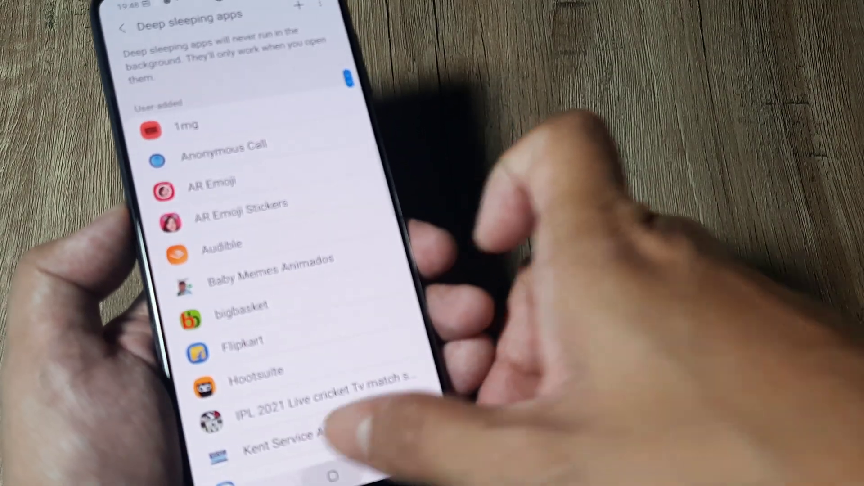
click(329, 478)
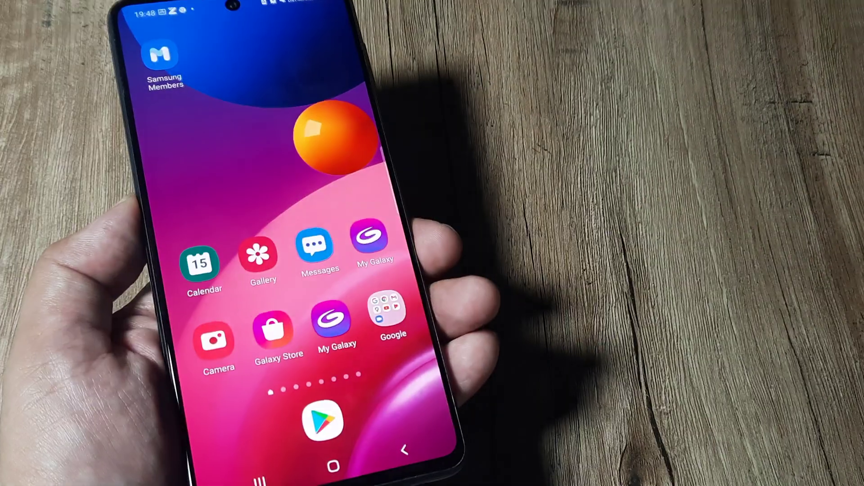